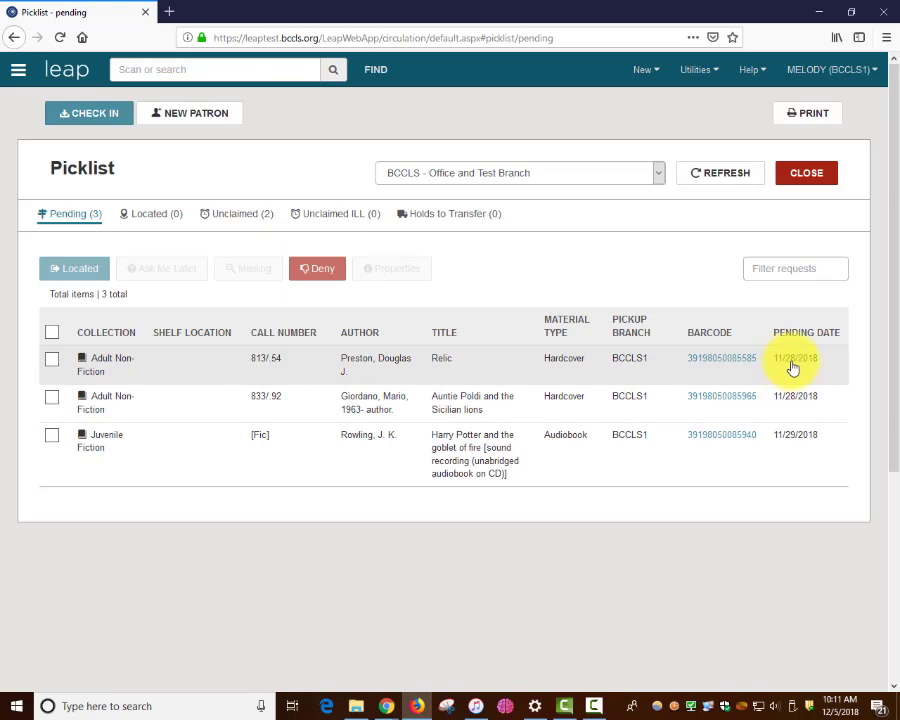
# Step: Mark the pending Harry Potter and the goblet of fire audiobook request as located
pyautogui.click(53, 435)
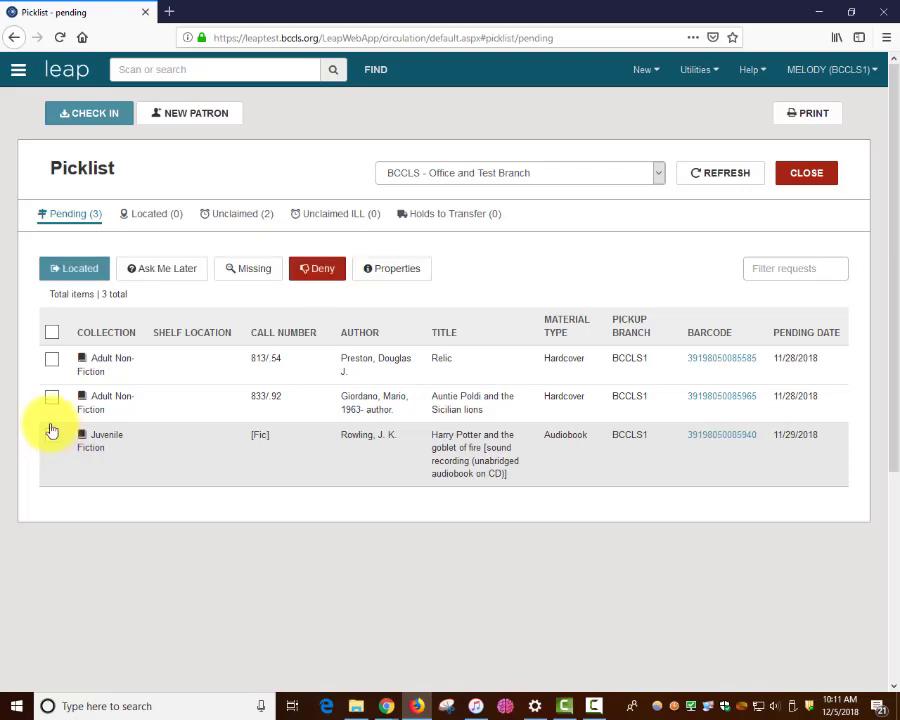
pyautogui.click(67, 273)
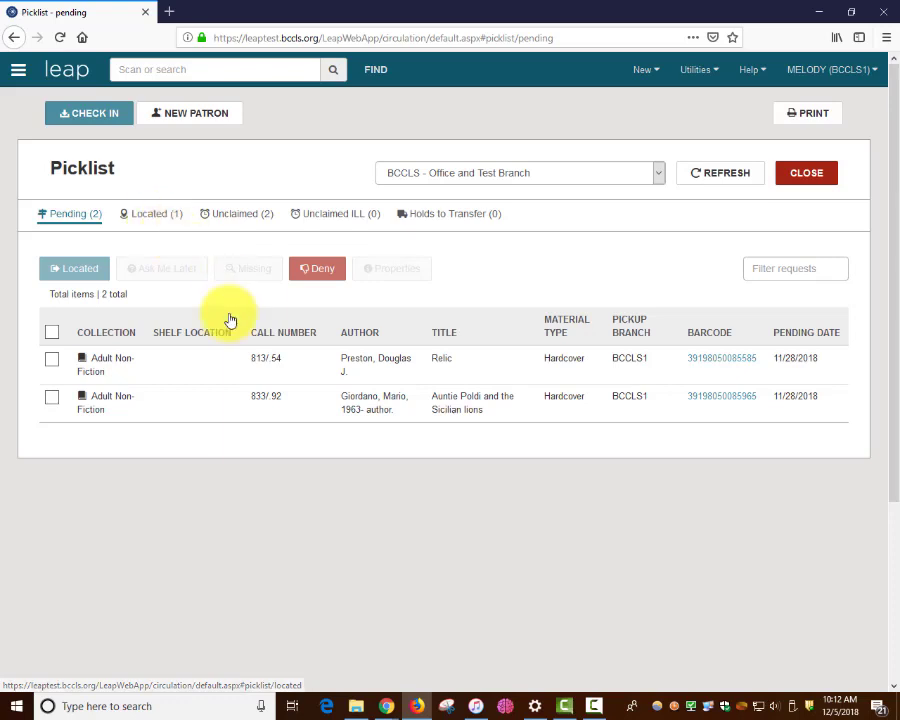
# Step: Examine the item record for Relic and the items list of its bibliographic record, returning to the pending picklist when done
pyautogui.click(737, 365)
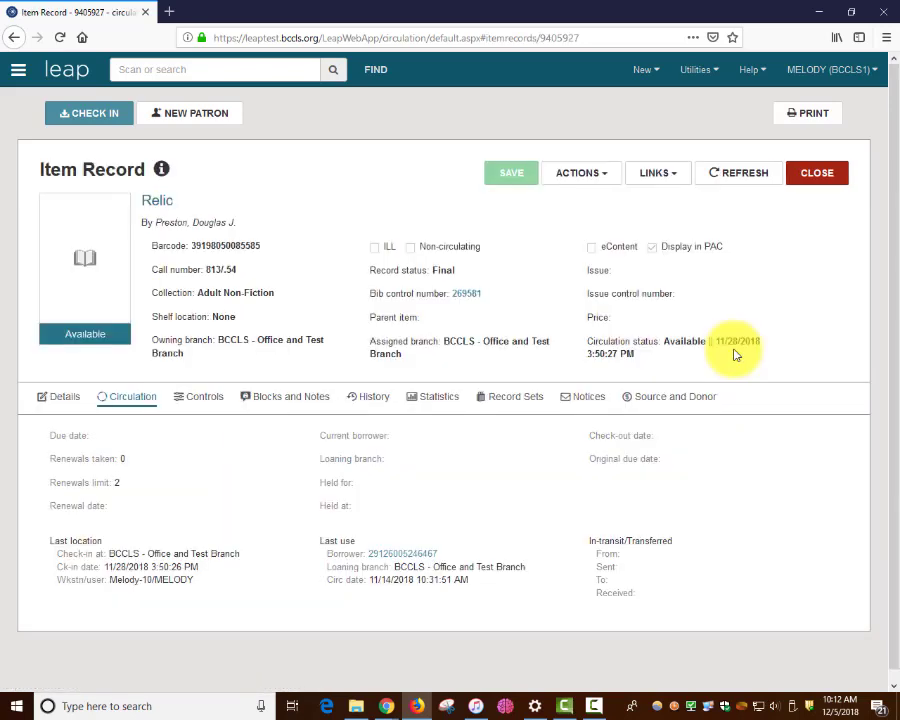
pyautogui.click(465, 296)
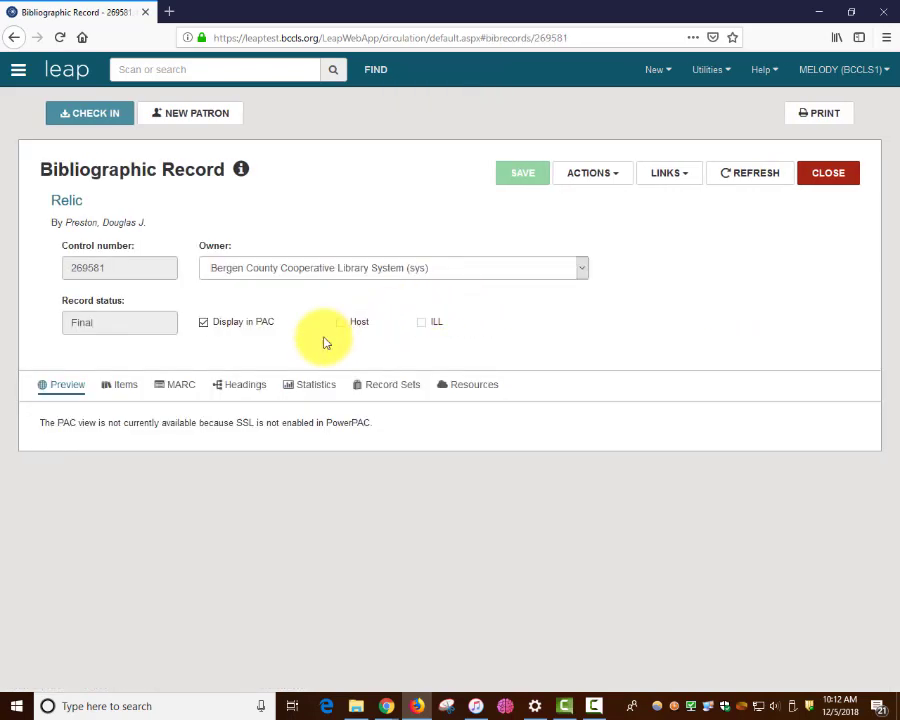
pyautogui.click(131, 387)
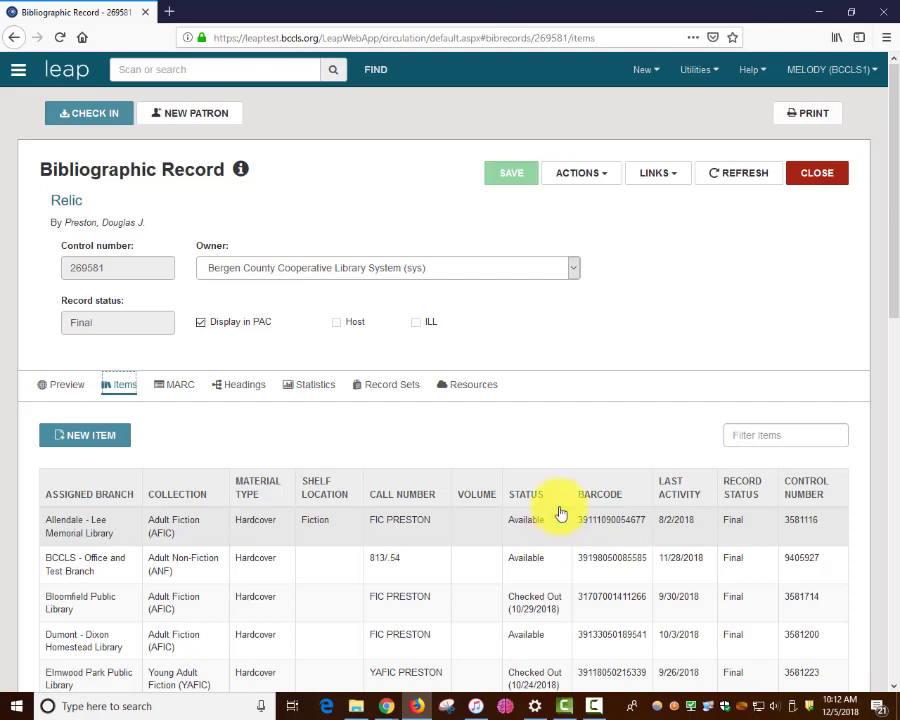
pyautogui.click(816, 174)
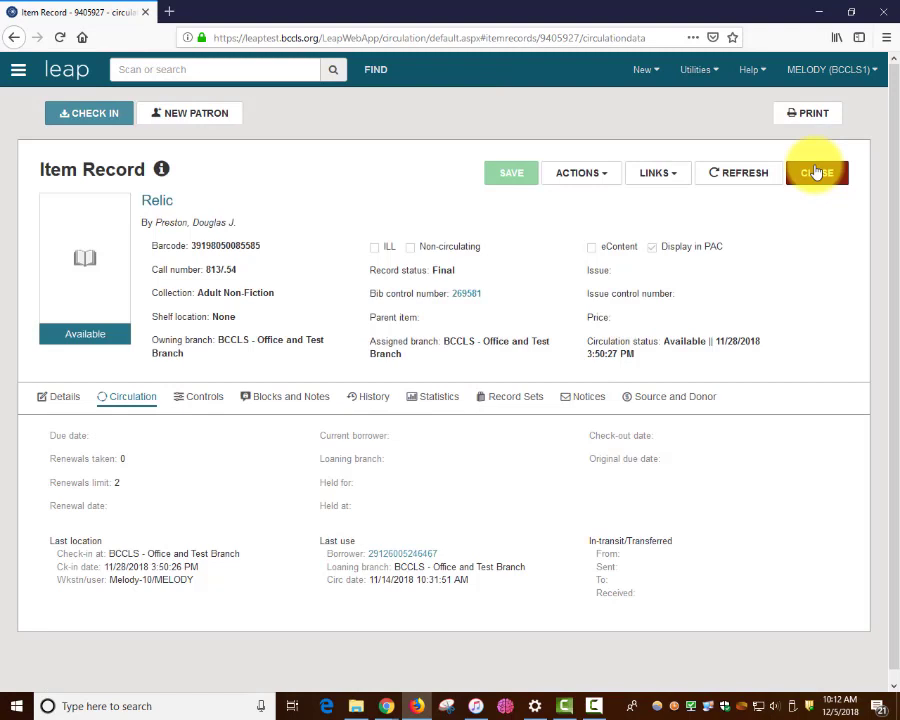
pyautogui.click(816, 174)
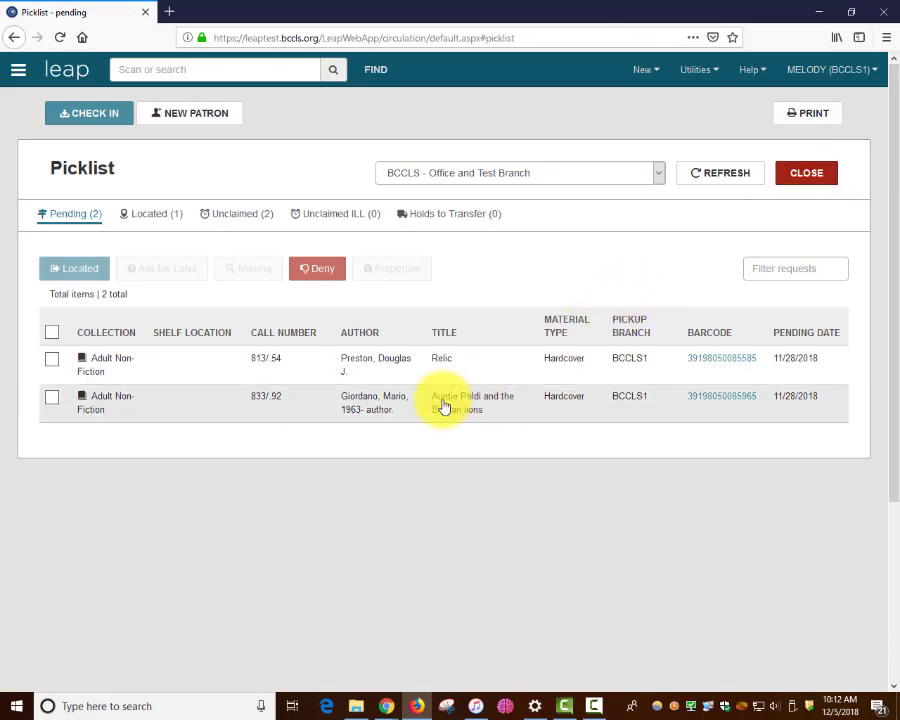
# Step: View the hold request details for Auntie Poldi and the Sicilian lions and close the request
pyautogui.click(444, 407)
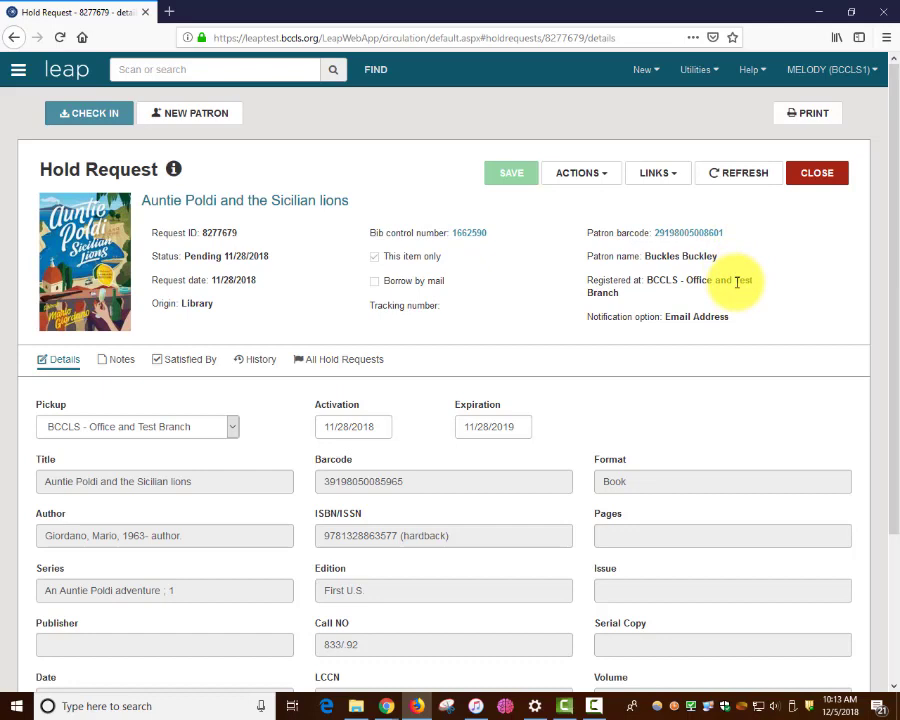
pyautogui.click(817, 176)
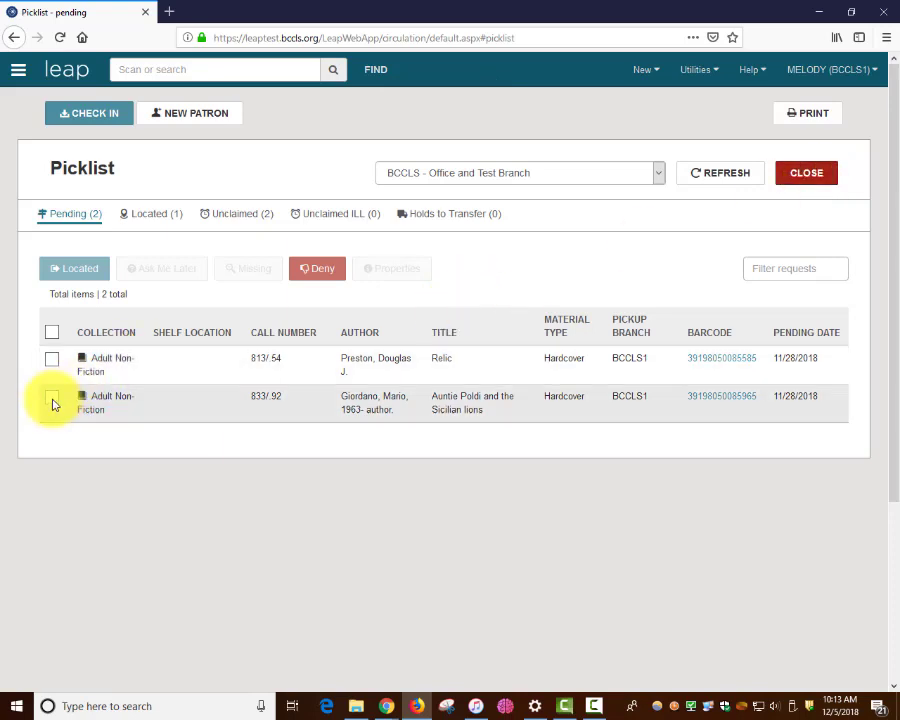
# Step: Select the pending Auntie Poldi and the Sicilian lions request and examine the available denial reasons, cancelling without denying the item
pyautogui.click(53, 401)
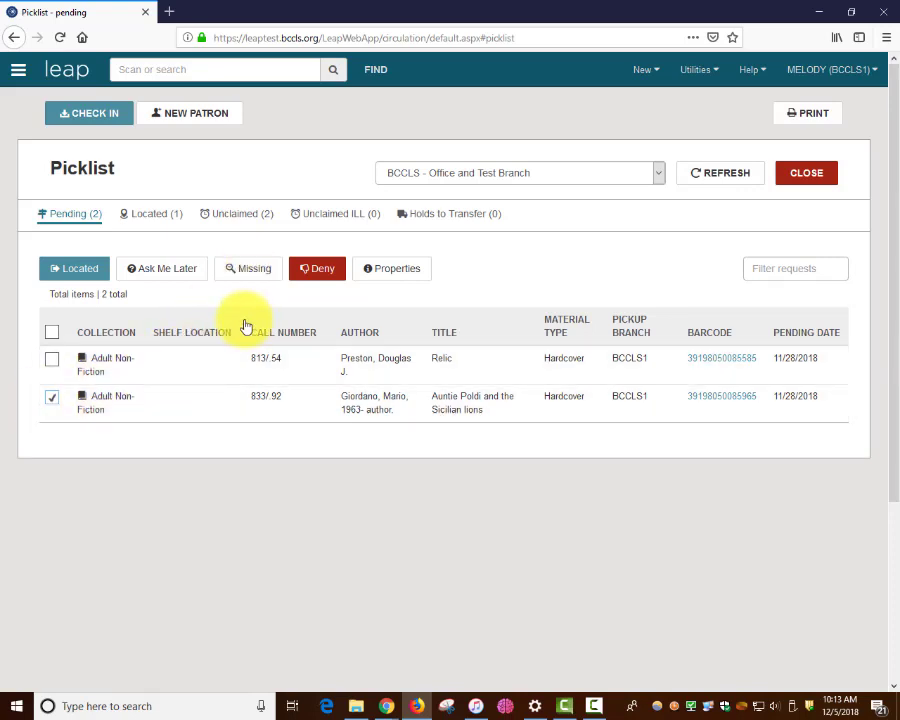
pyautogui.click(322, 270)
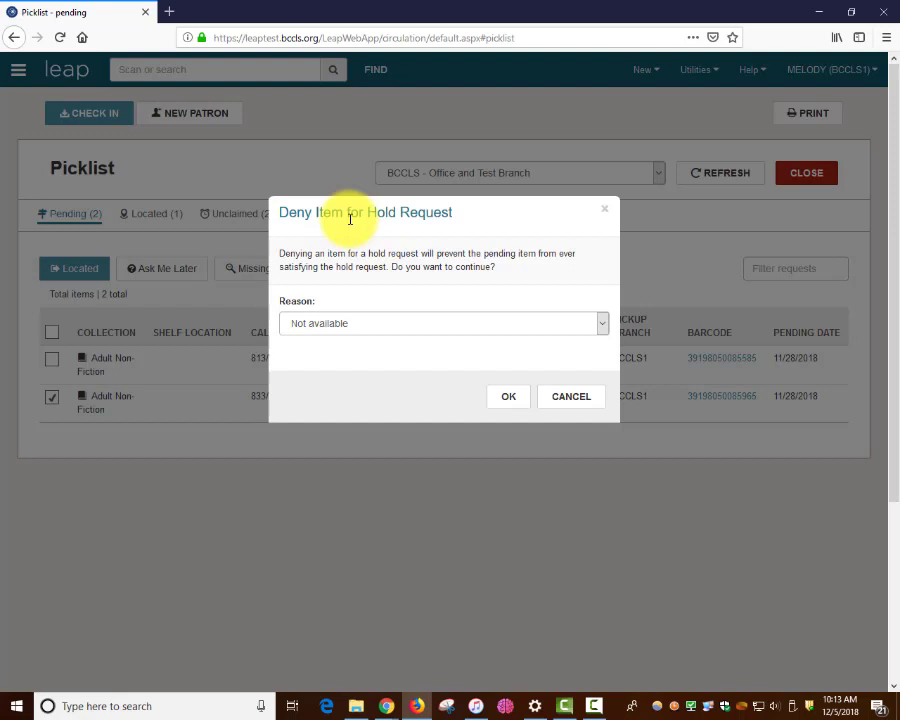
pyautogui.click(603, 322)
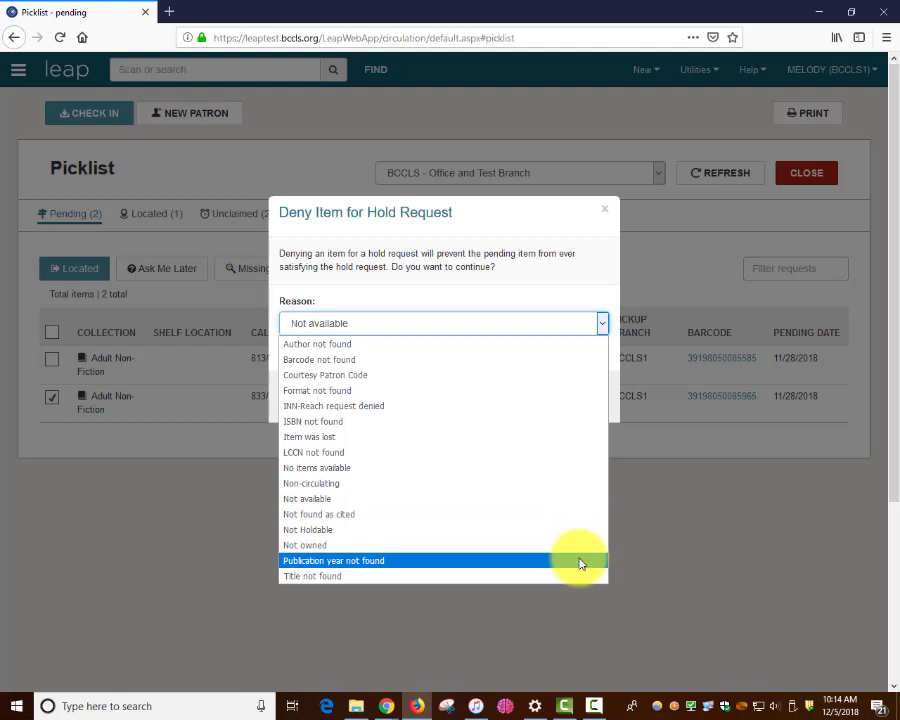
pyautogui.click(585, 316)
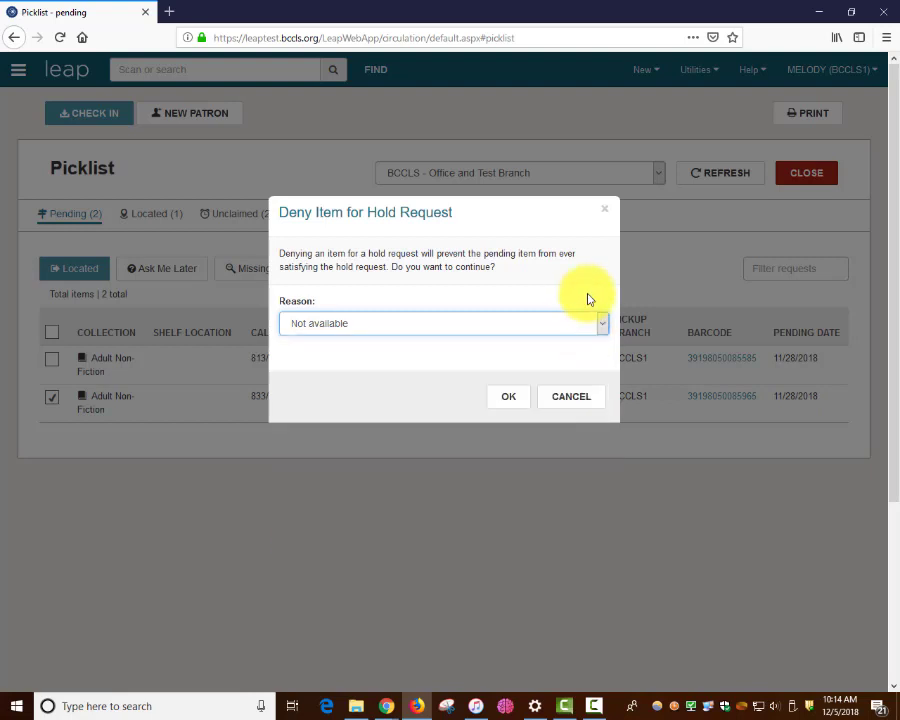
pyautogui.click(508, 398)
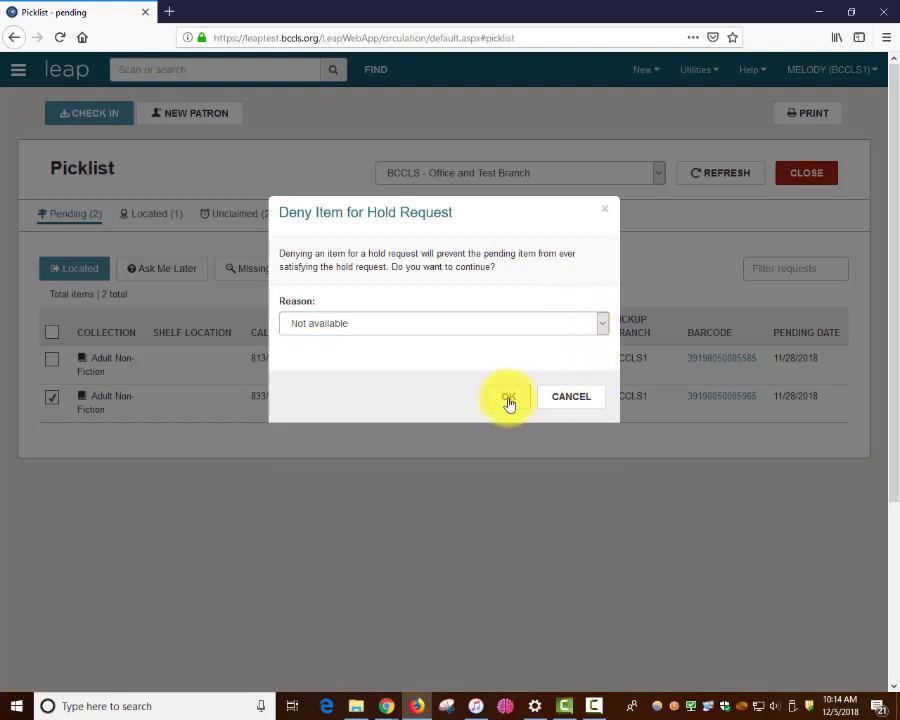
pyautogui.click(570, 398)
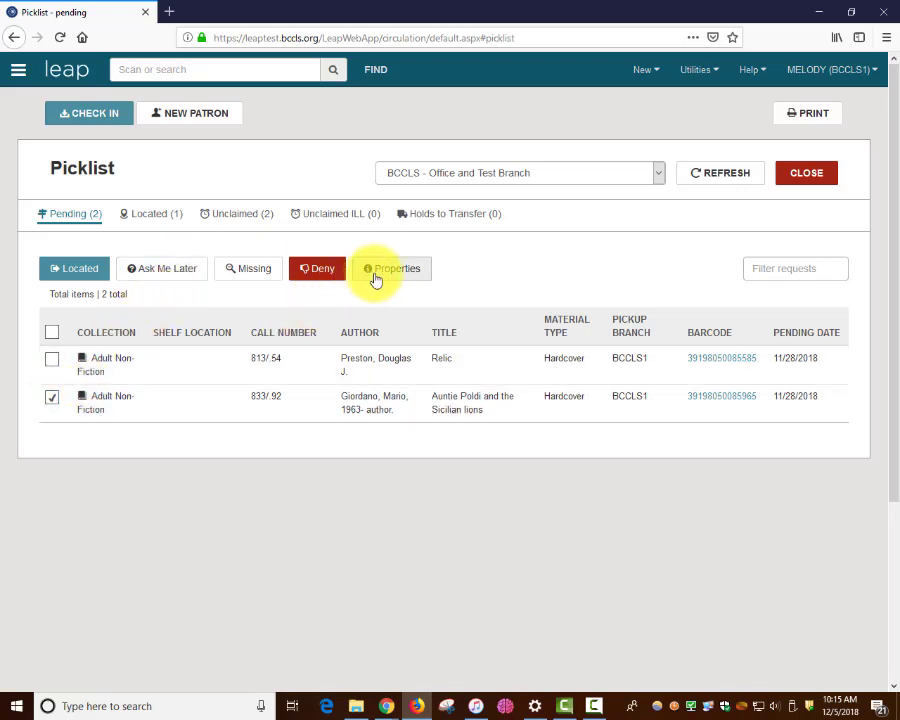
# Step: Examine the hold request, item and creation details in the selected Auntie Poldi hold's properties, and deselect the request
pyautogui.click(376, 280)
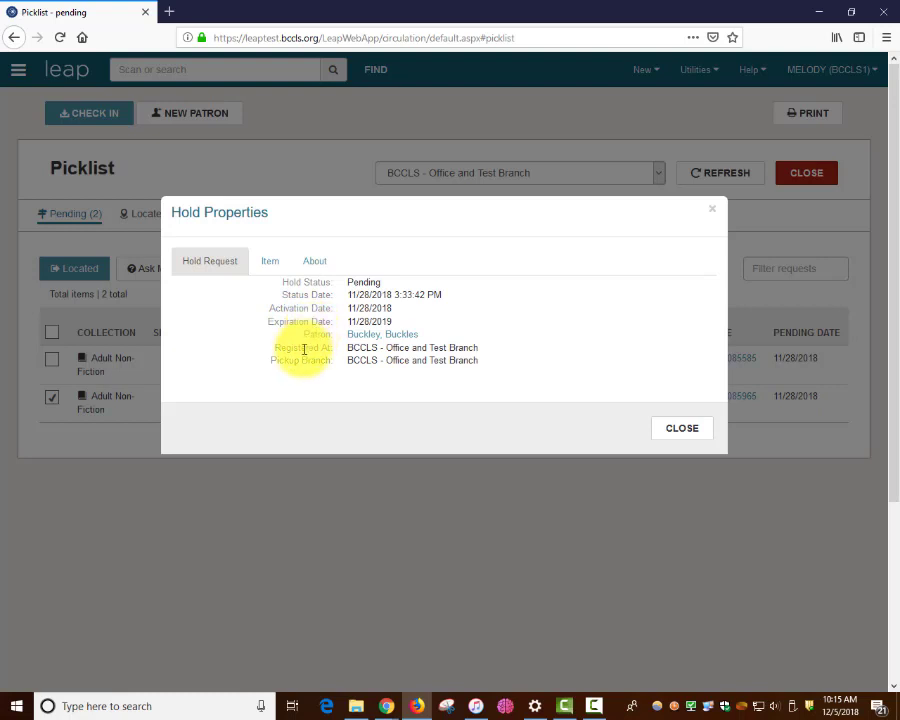
pyautogui.click(269, 263)
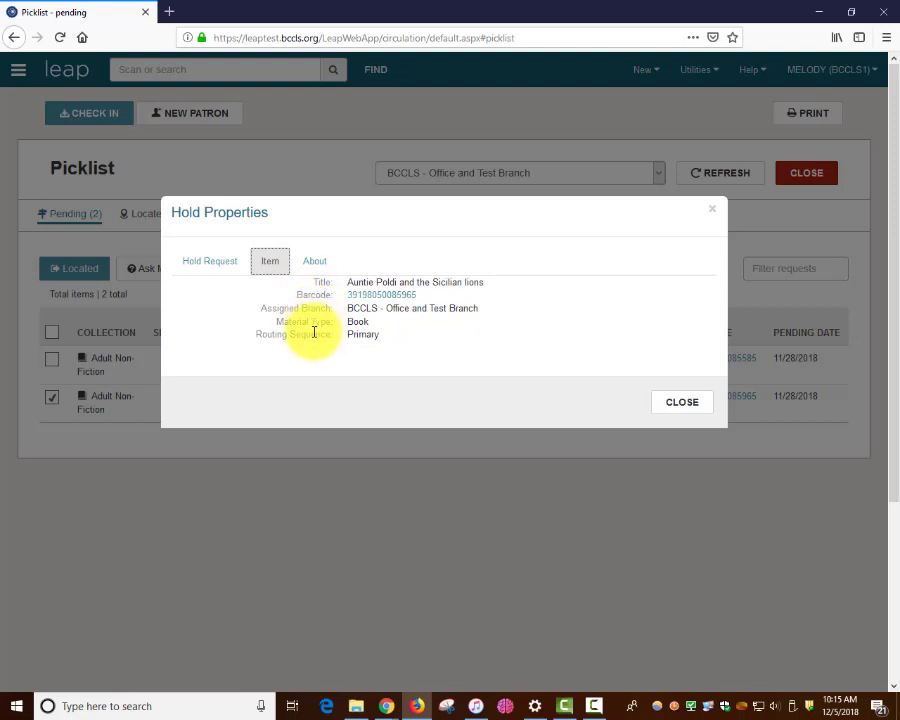
pyautogui.click(313, 263)
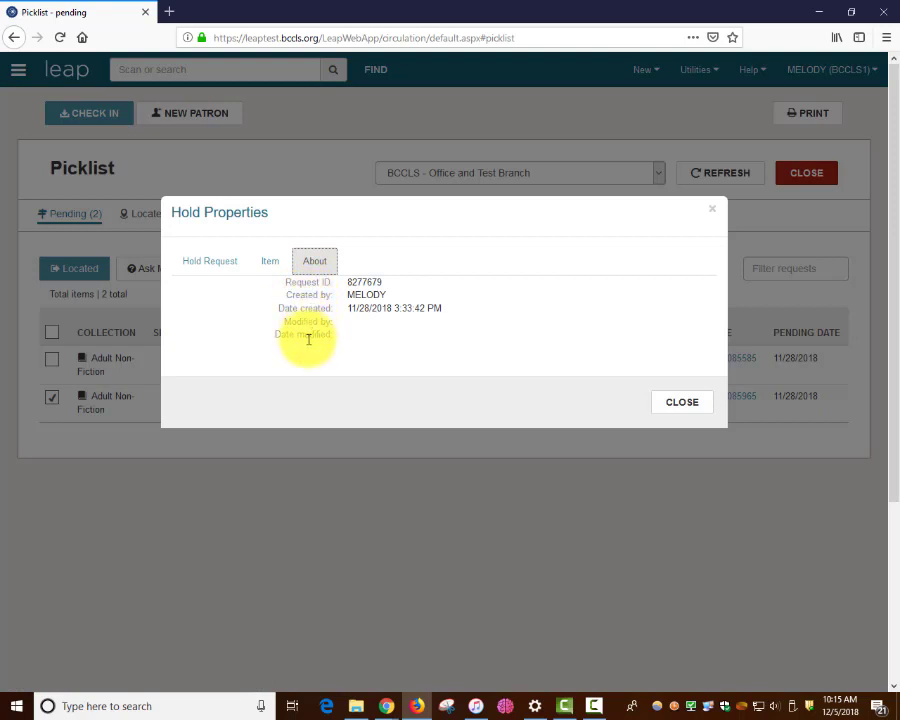
pyautogui.click(668, 405)
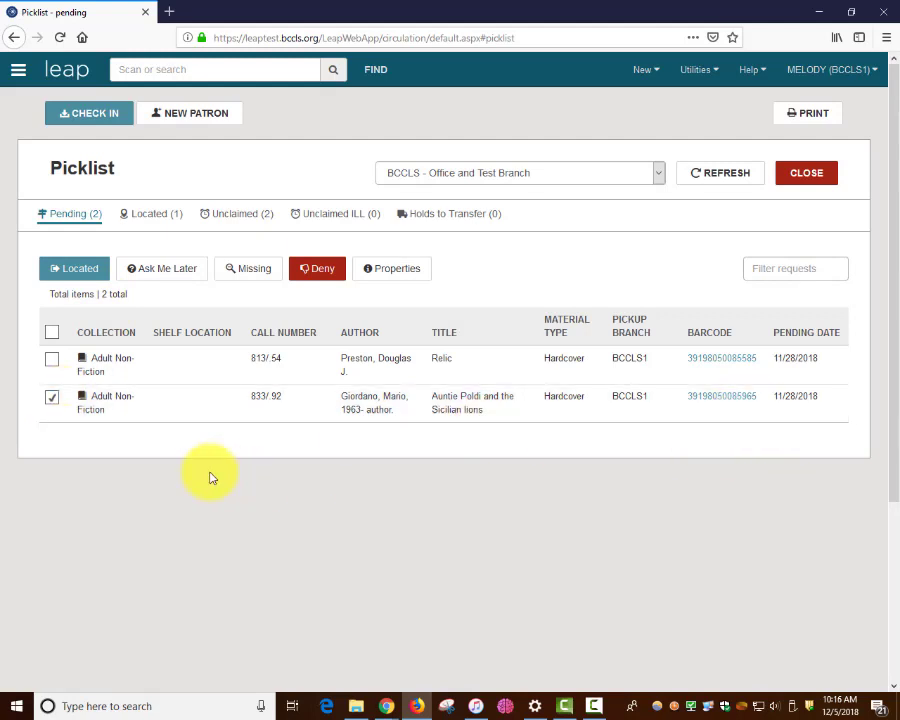
pyautogui.click(52, 398)
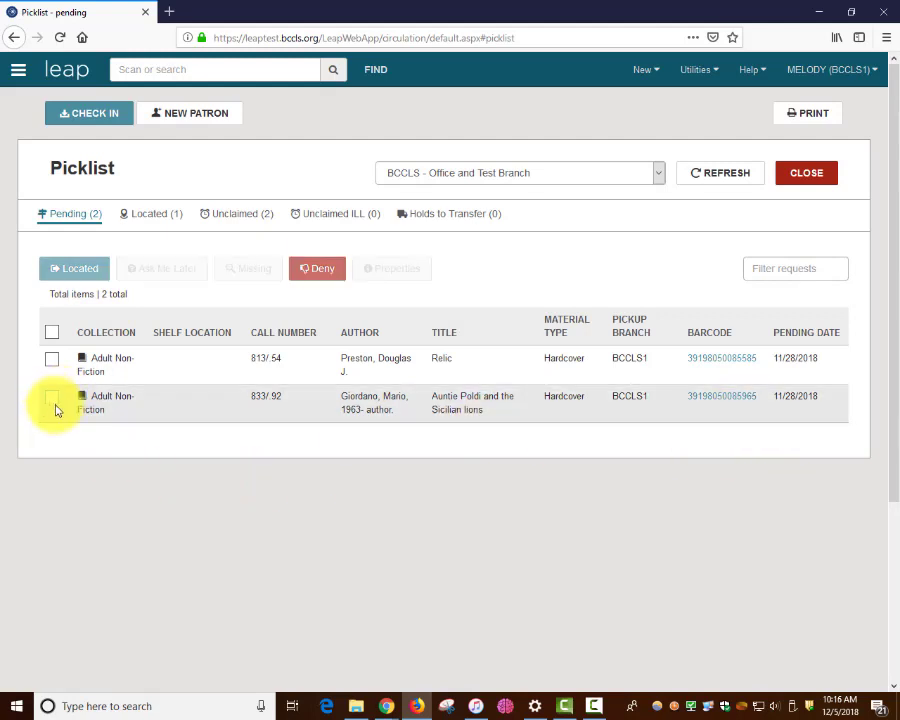
# Step: Look at the Fill Now prompt for the Auntie Poldi hold request, cancel it and return to the picklist
pyautogui.click(191, 414)
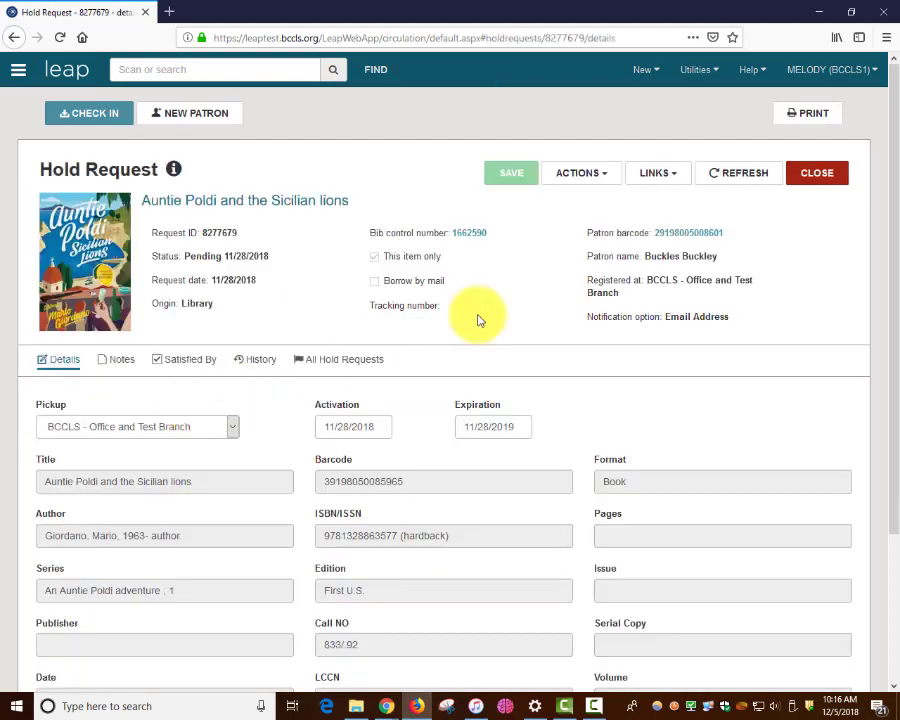
pyautogui.click(607, 176)
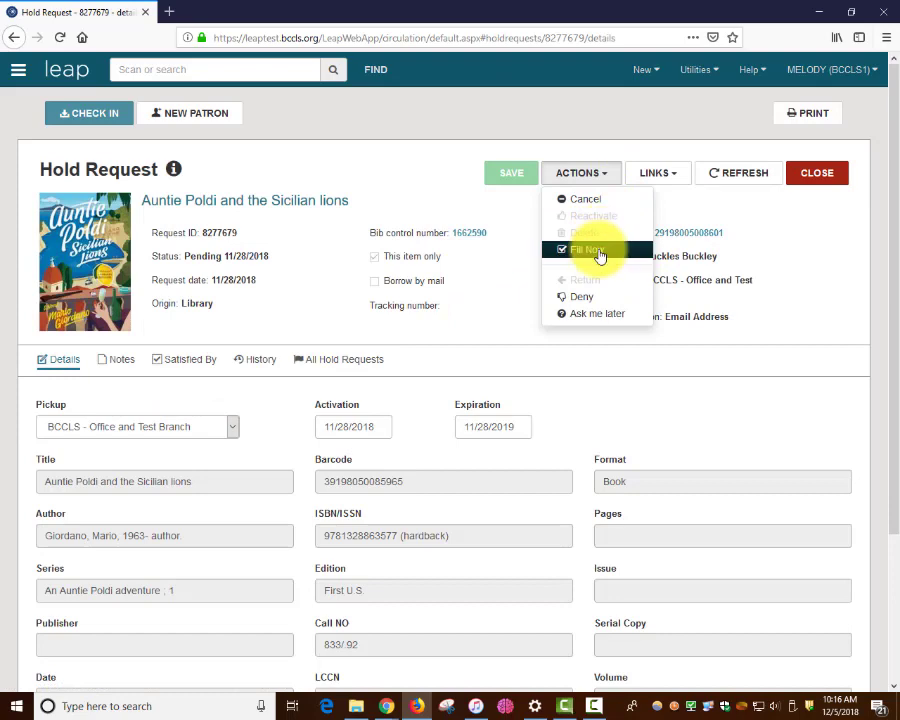
pyautogui.click(598, 250)
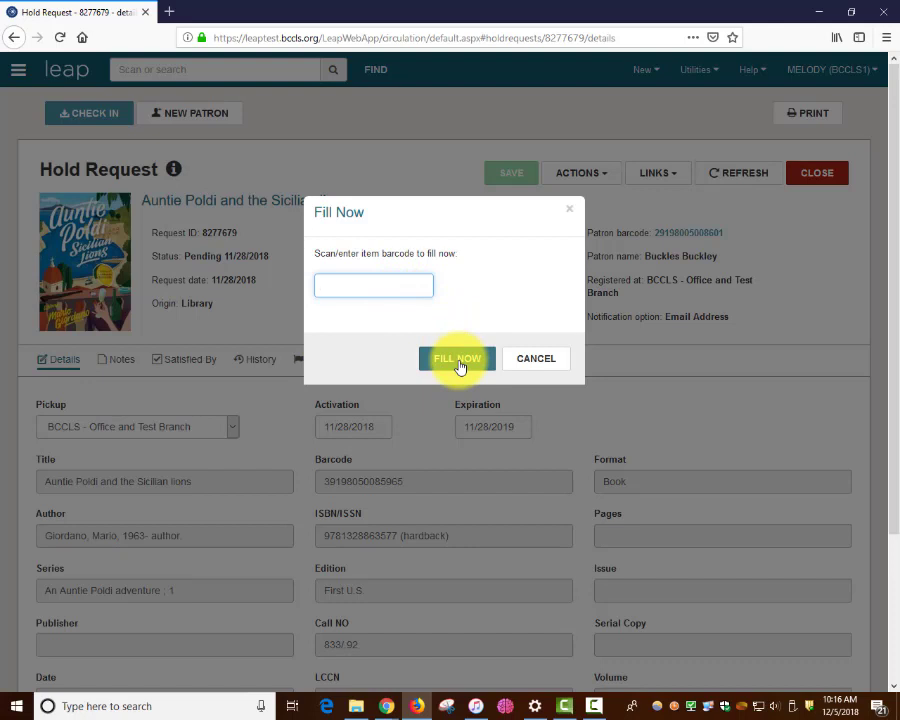
pyautogui.click(533, 358)
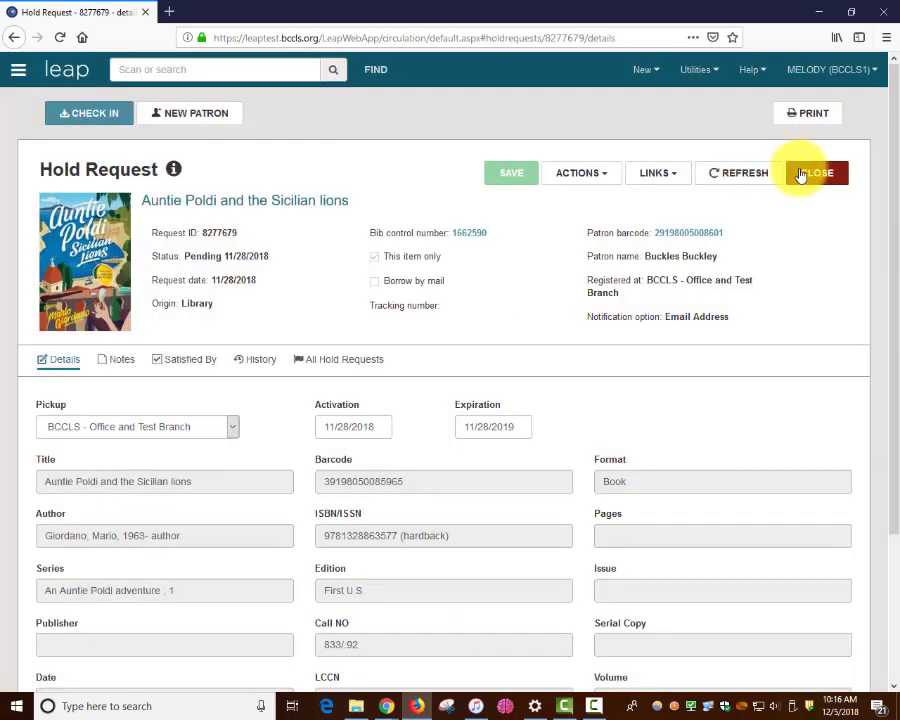
pyautogui.click(800, 175)
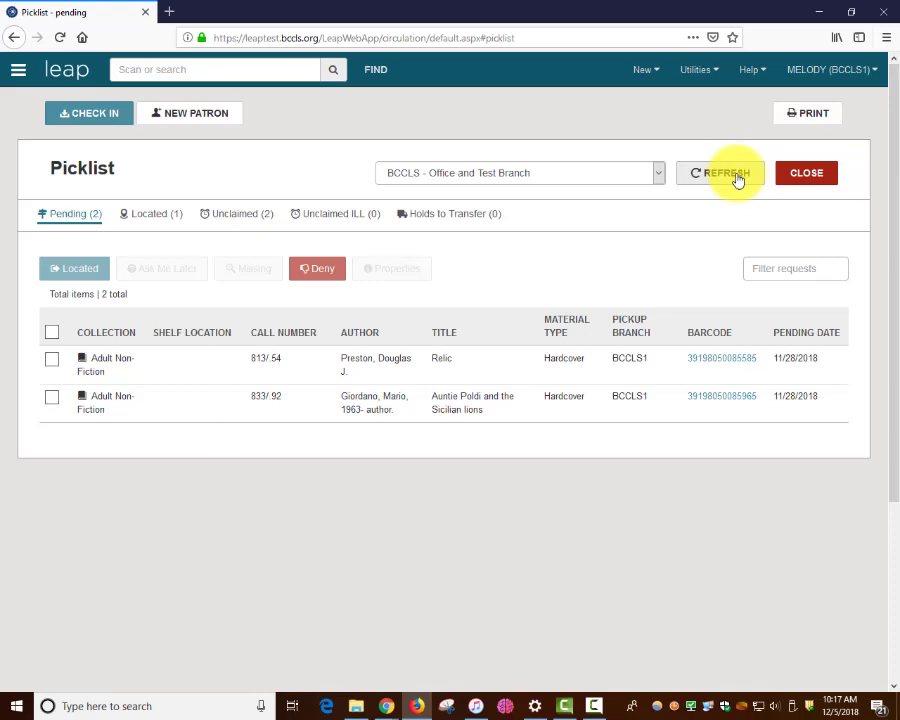
# Step: In the located requests, select the Harry Potter audiobook and examine its hold request, item and creation properties
pyautogui.click(150, 214)
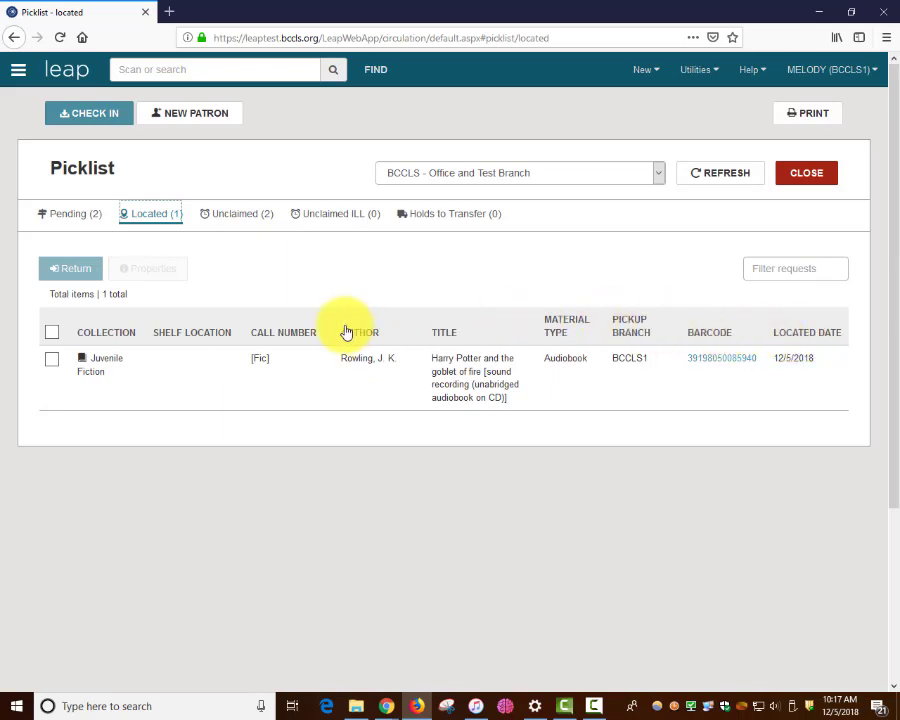
pyautogui.click(52, 362)
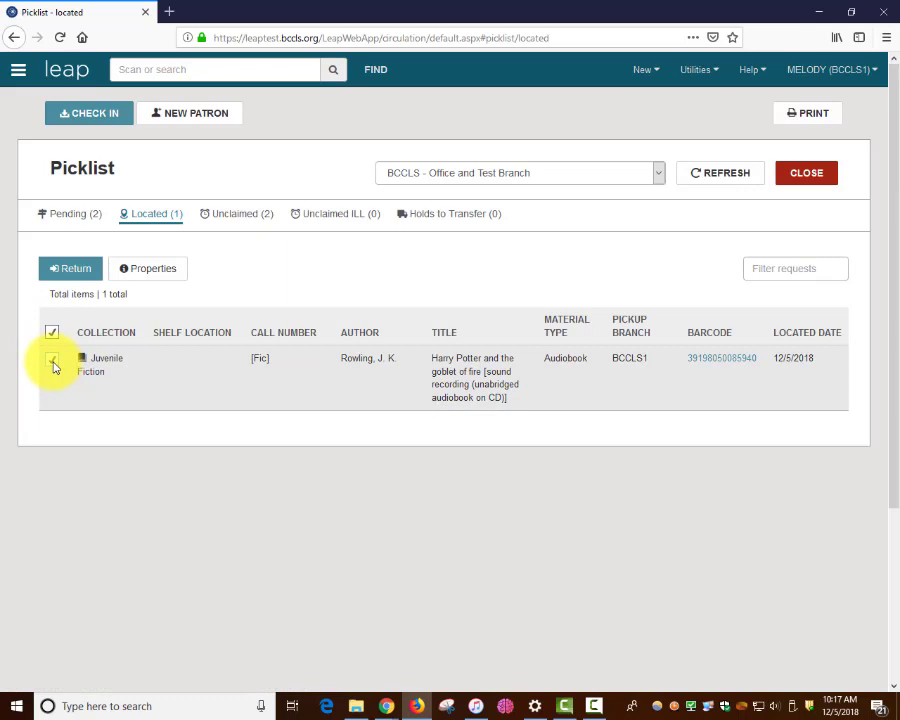
pyautogui.click(153, 270)
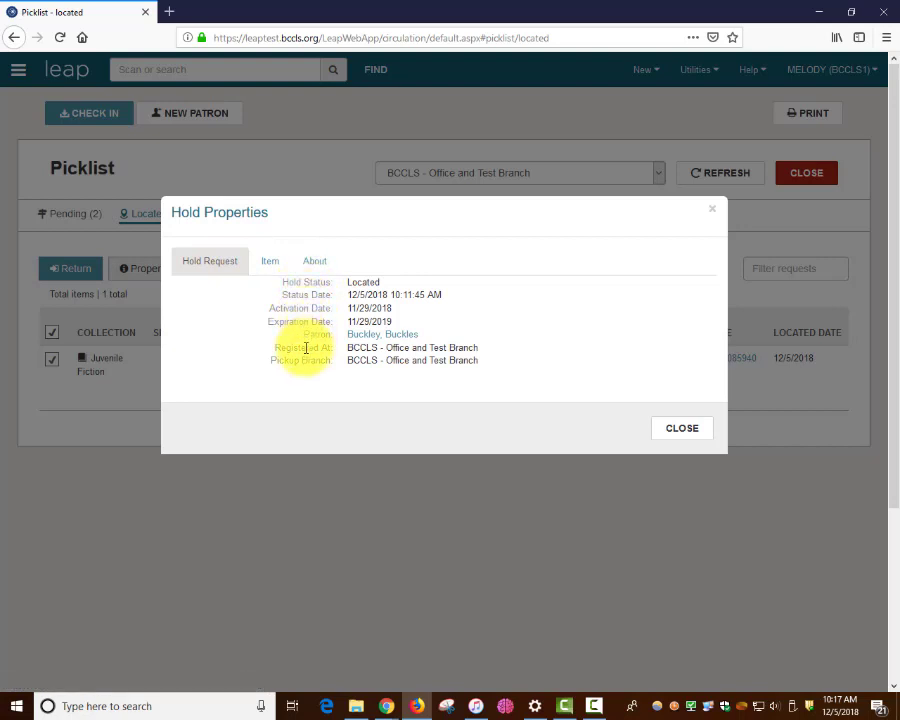
pyautogui.click(268, 268)
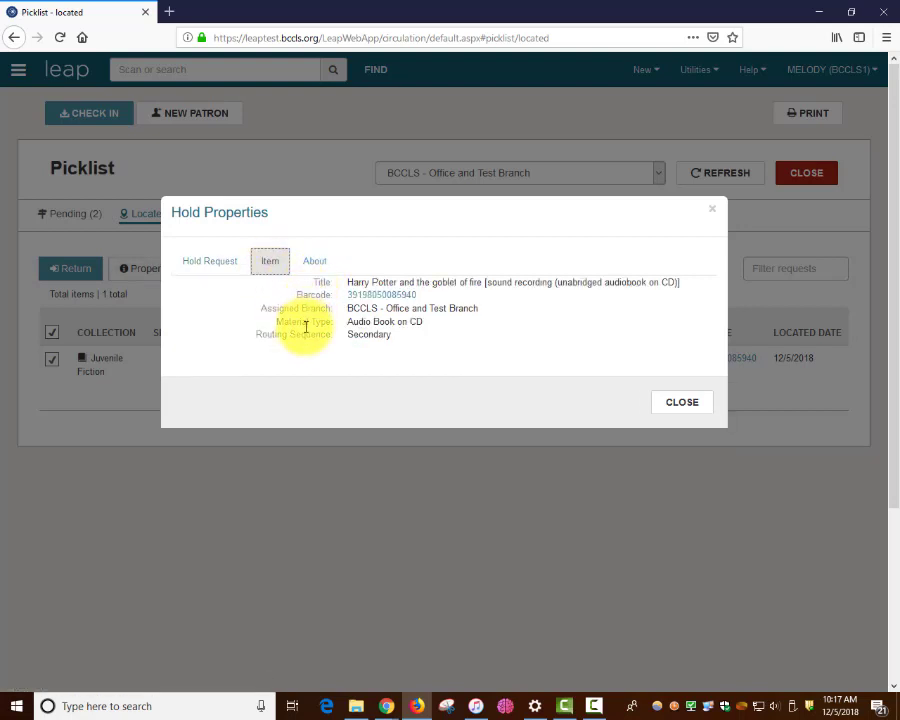
pyautogui.click(321, 267)
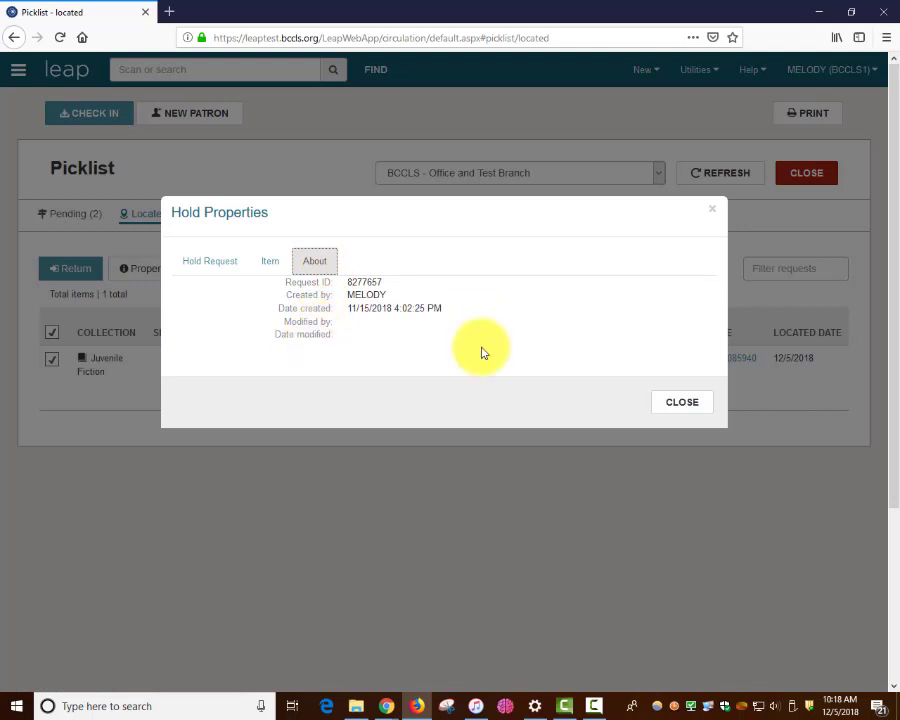
pyautogui.click(682, 402)
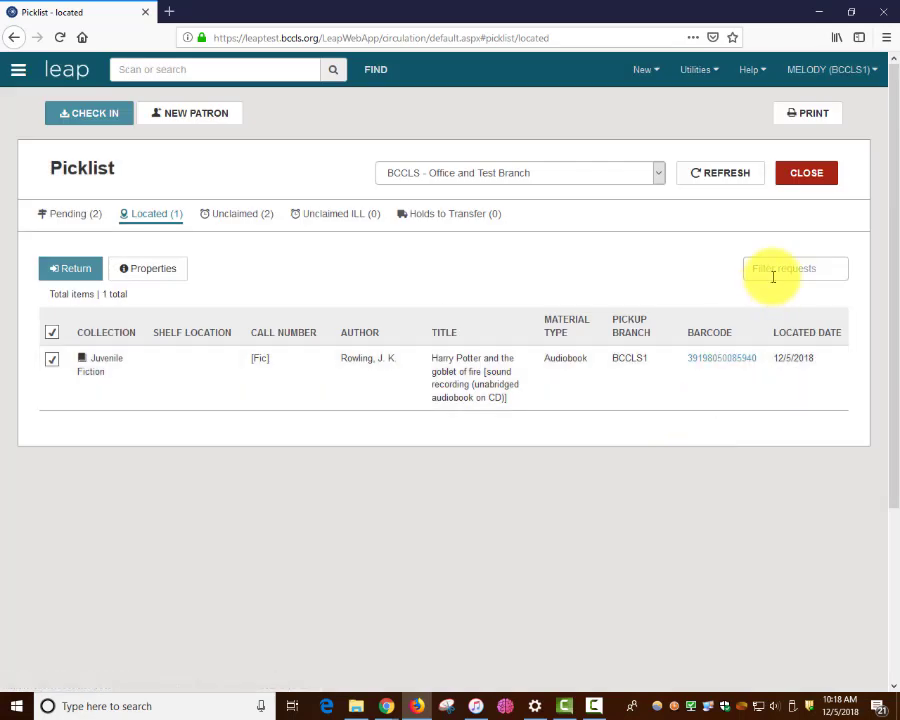
pyautogui.click(775, 273)
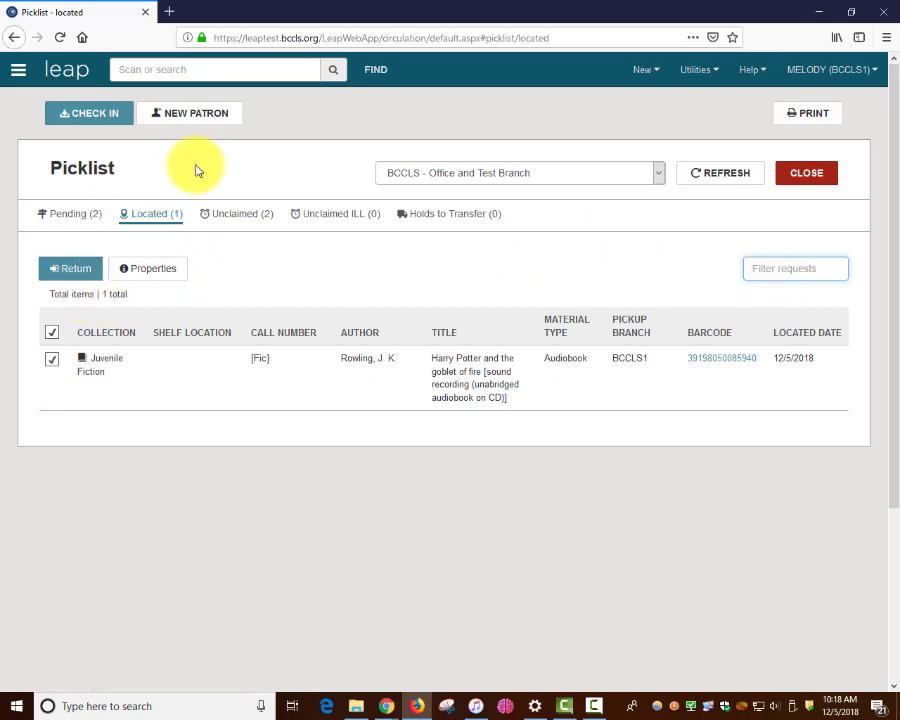
# Step: In the unclaimed requests, select The Polaris system development and examine its hold request, item and creation properties
pyautogui.click(235, 226)
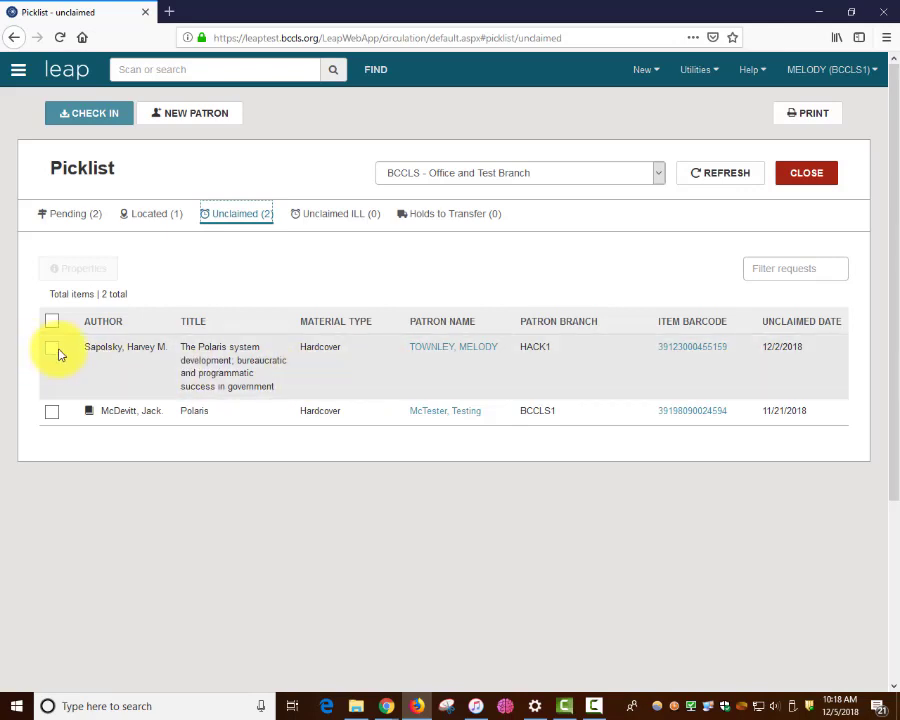
pyautogui.click(52, 350)
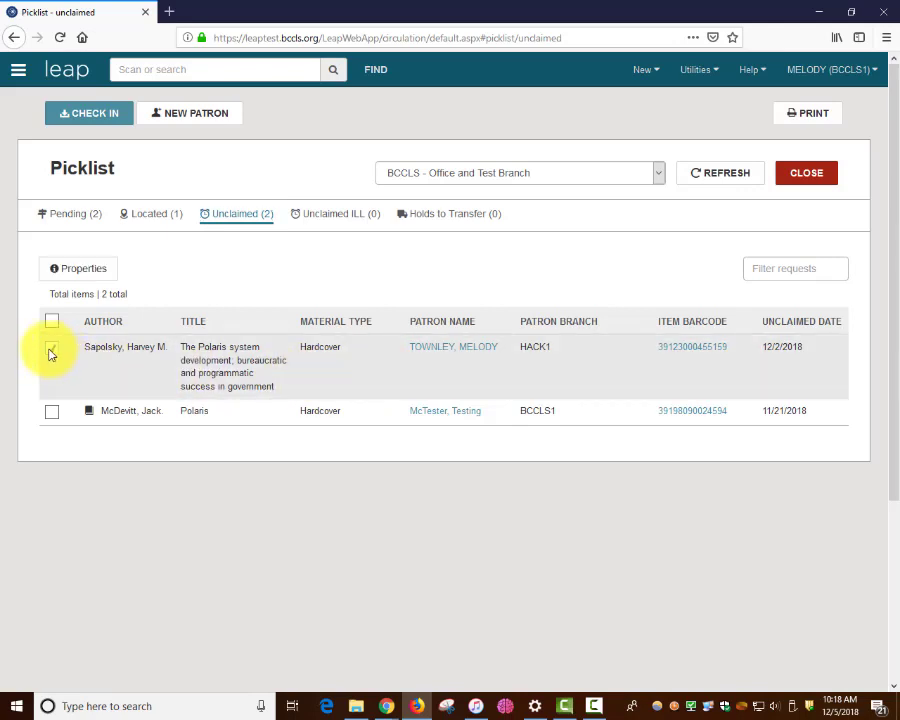
pyautogui.click(82, 280)
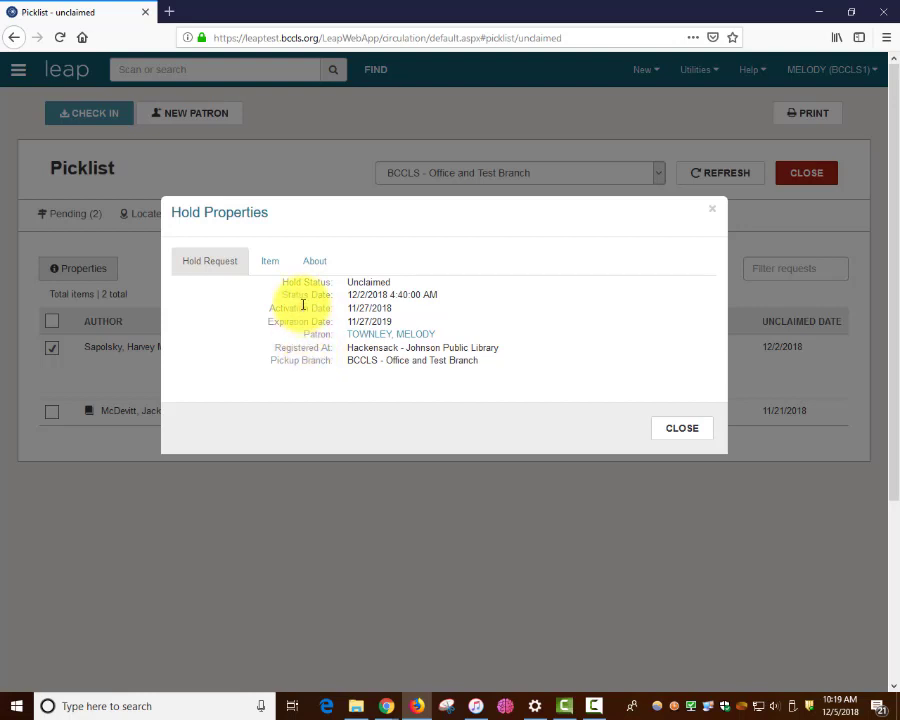
pyautogui.click(270, 262)
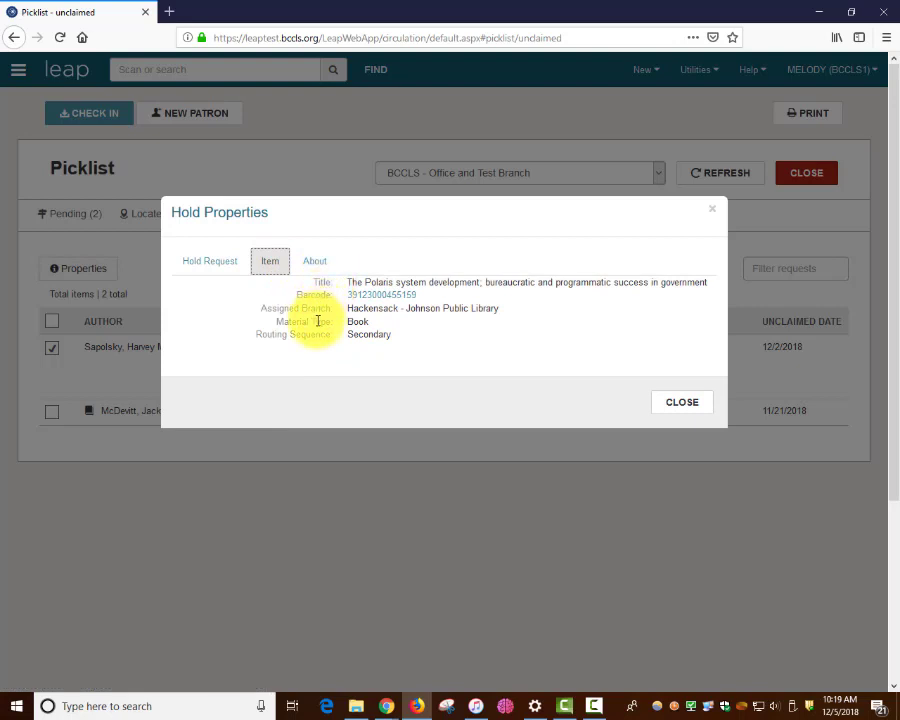
pyautogui.click(313, 265)
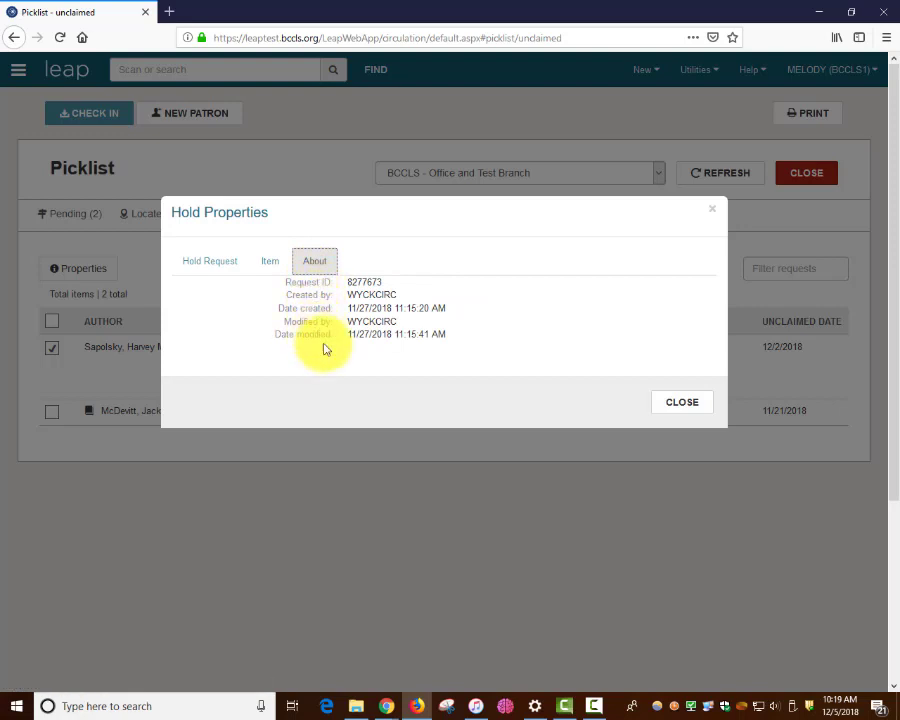
pyautogui.click(694, 404)
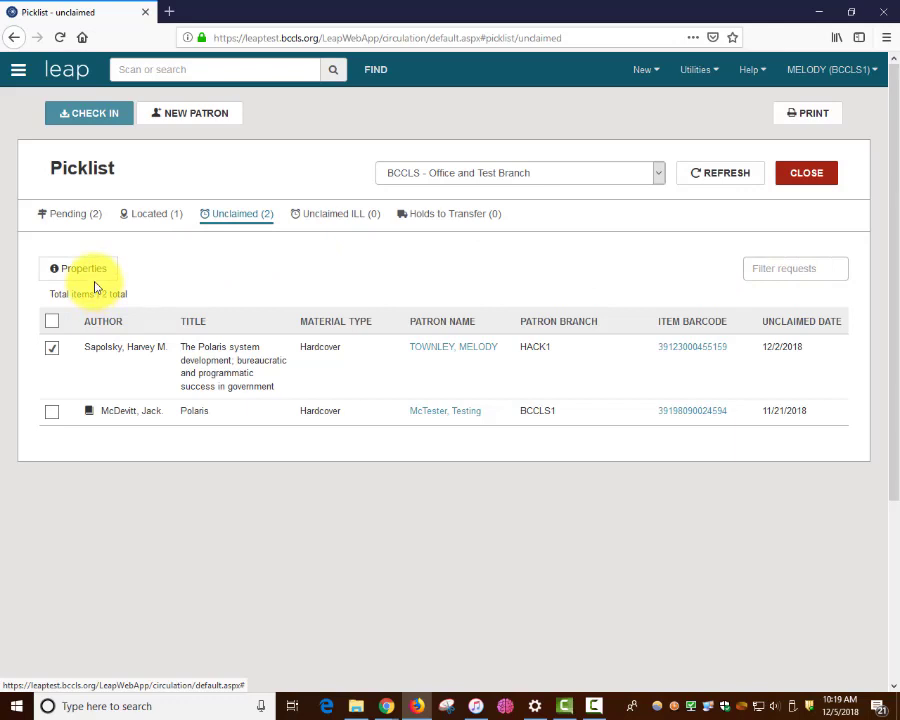
# Step: View the picklist's unclaimed ILL requests and its holds to transfer
pyautogui.click(330, 229)
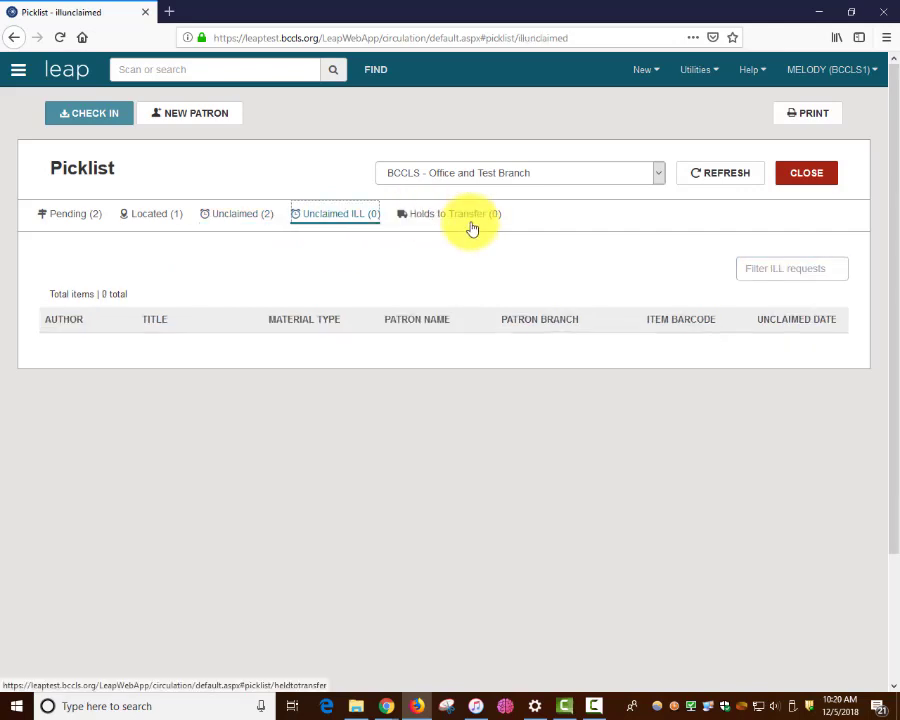
pyautogui.click(472, 229)
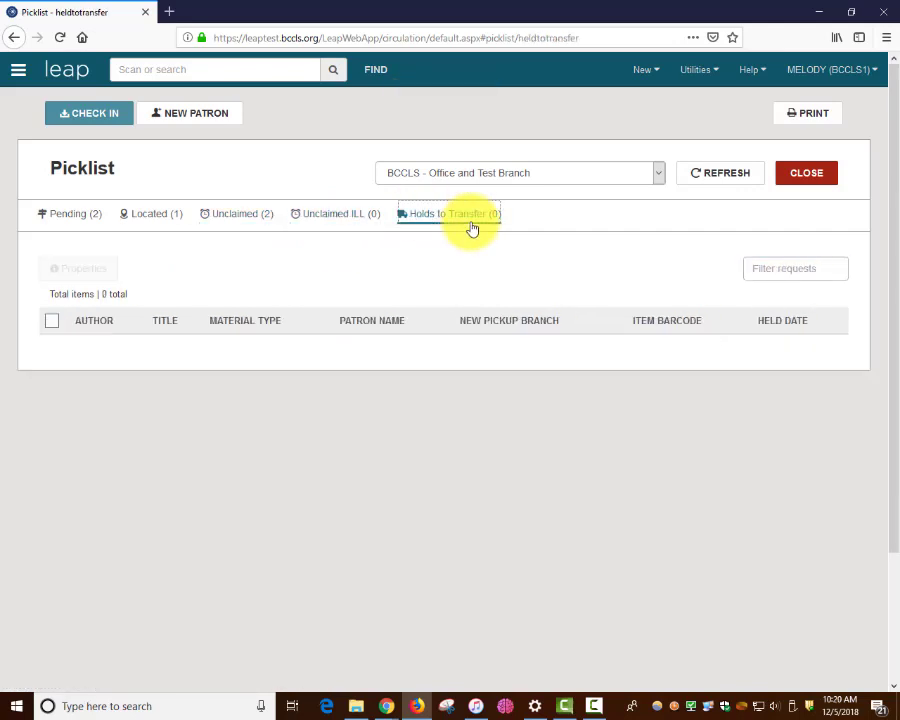